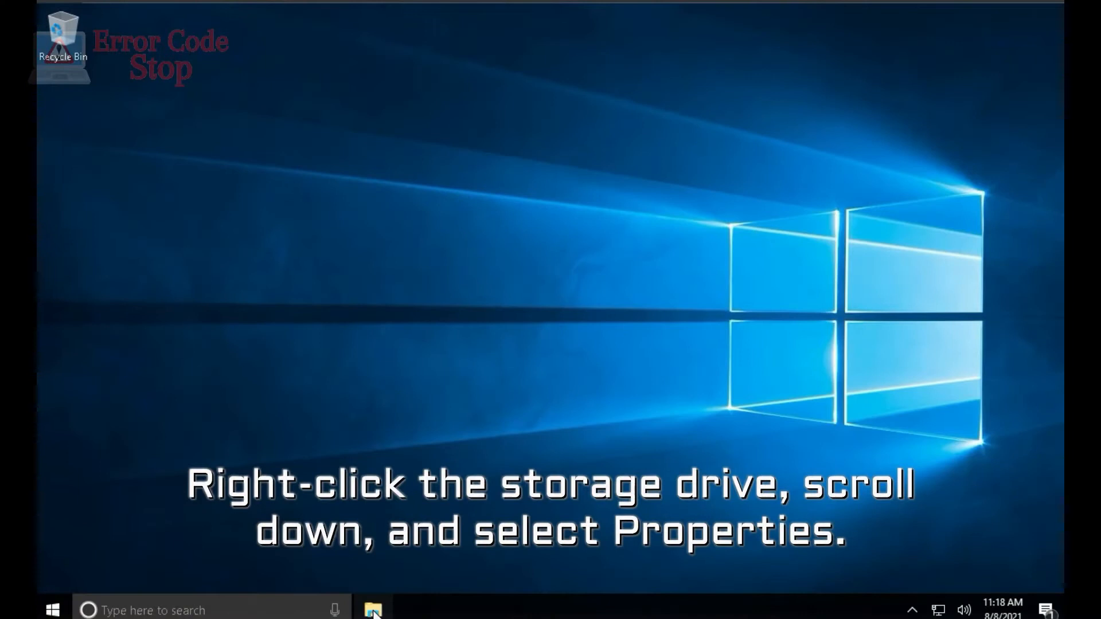
Step: Show the sharing settings in the properties of Local Disk (C:) from This PC in File Explorer
click(373, 611)
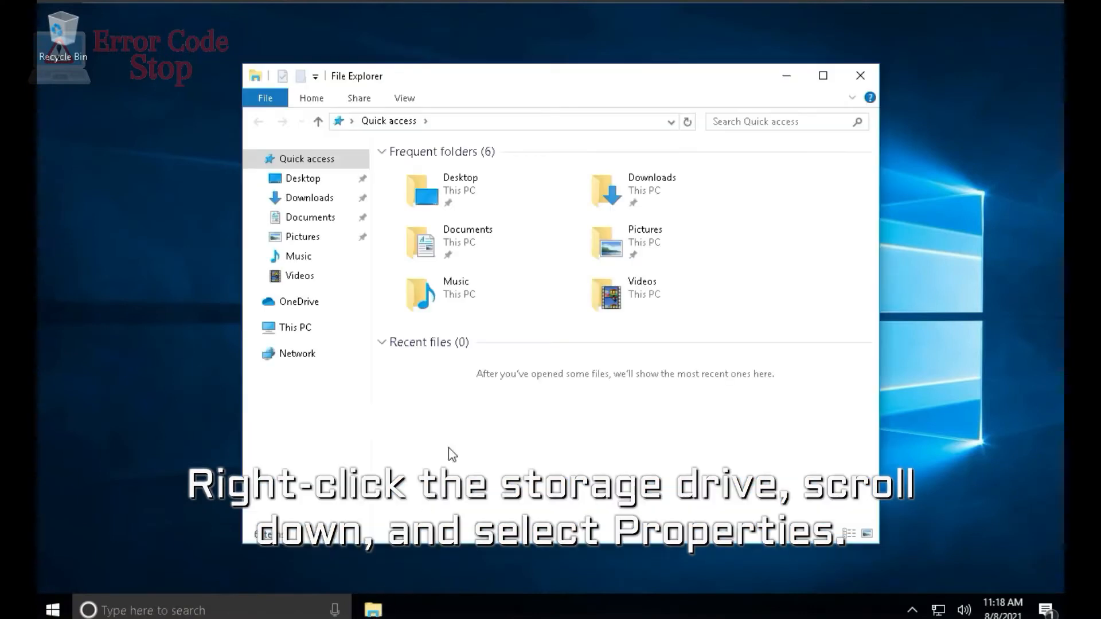
click(292, 332)
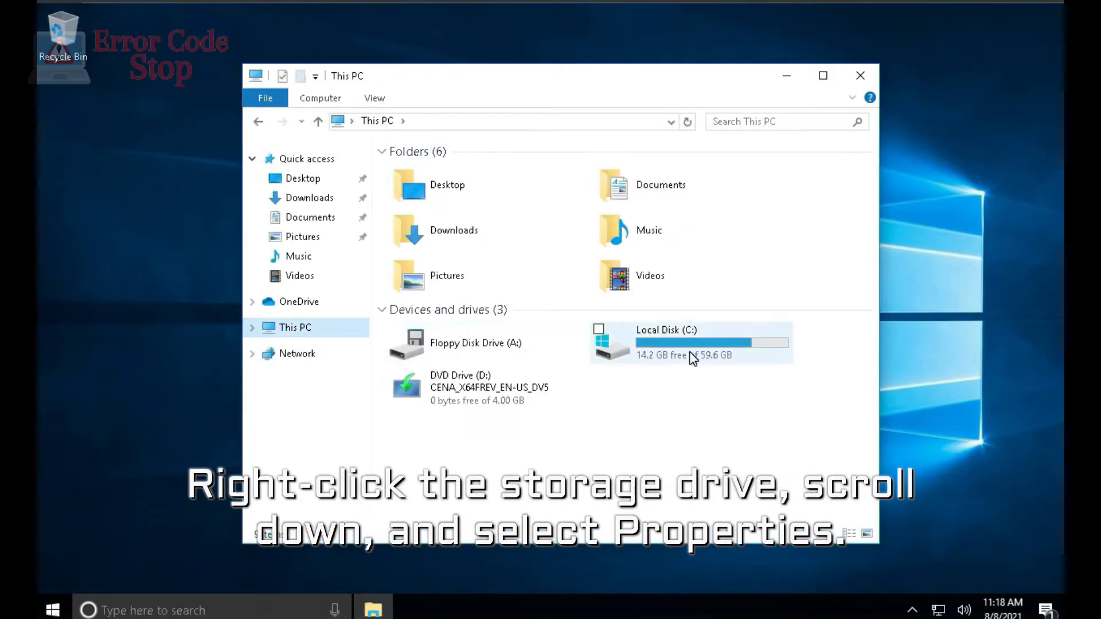
right_click(693, 357)
click(649, 338)
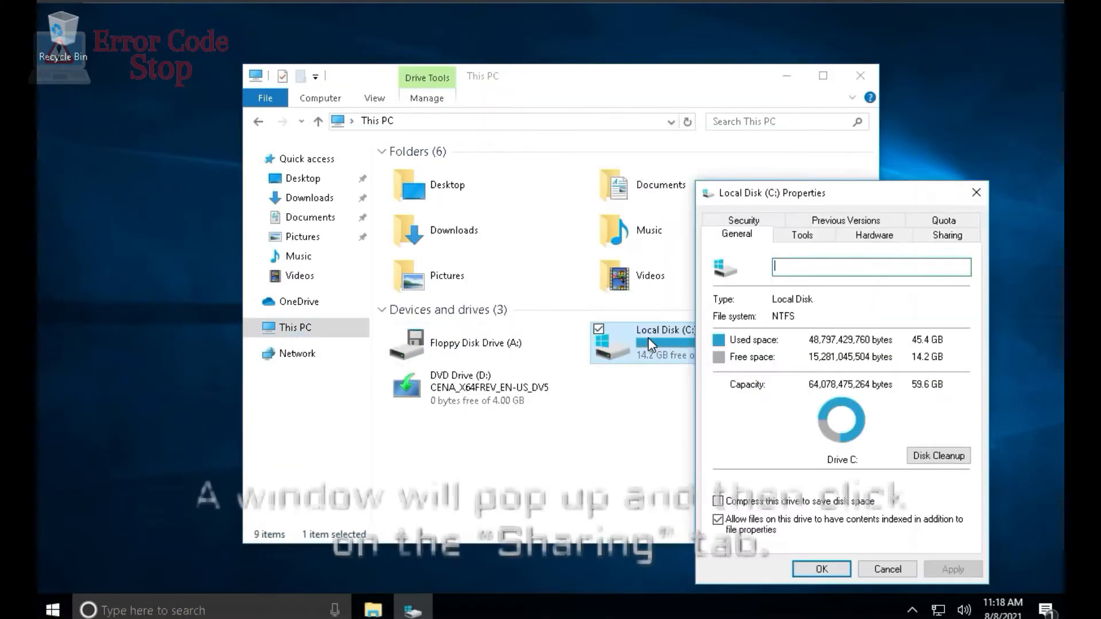
drag(887, 196, 588, 89)
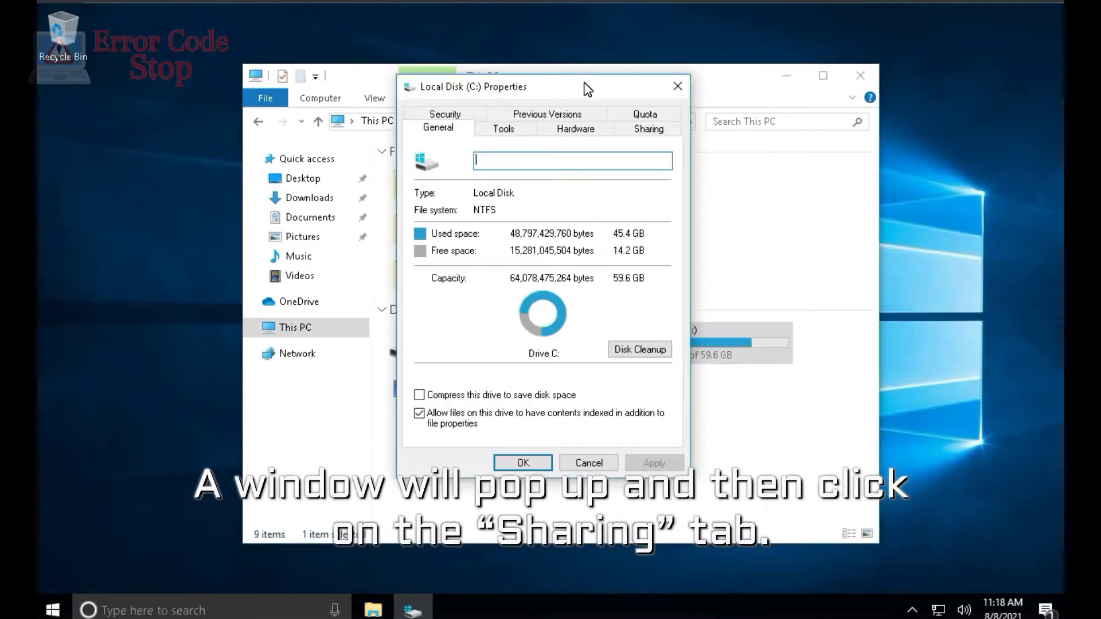
click(639, 127)
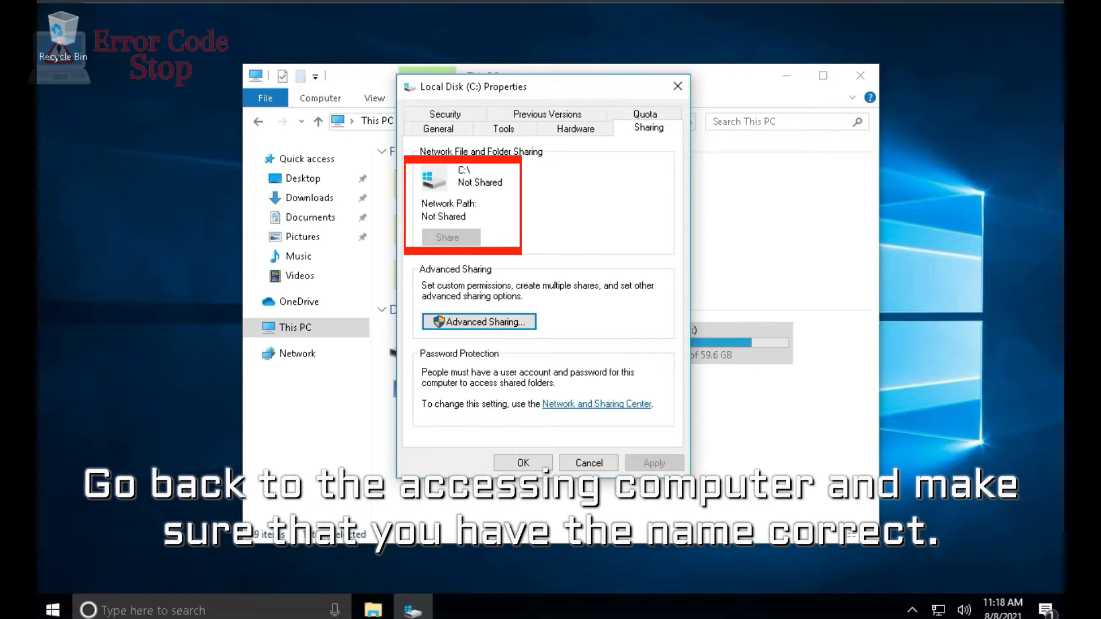
Step: Add the share name test2 to drive C: in its advanced sharing settings
click(491, 322)
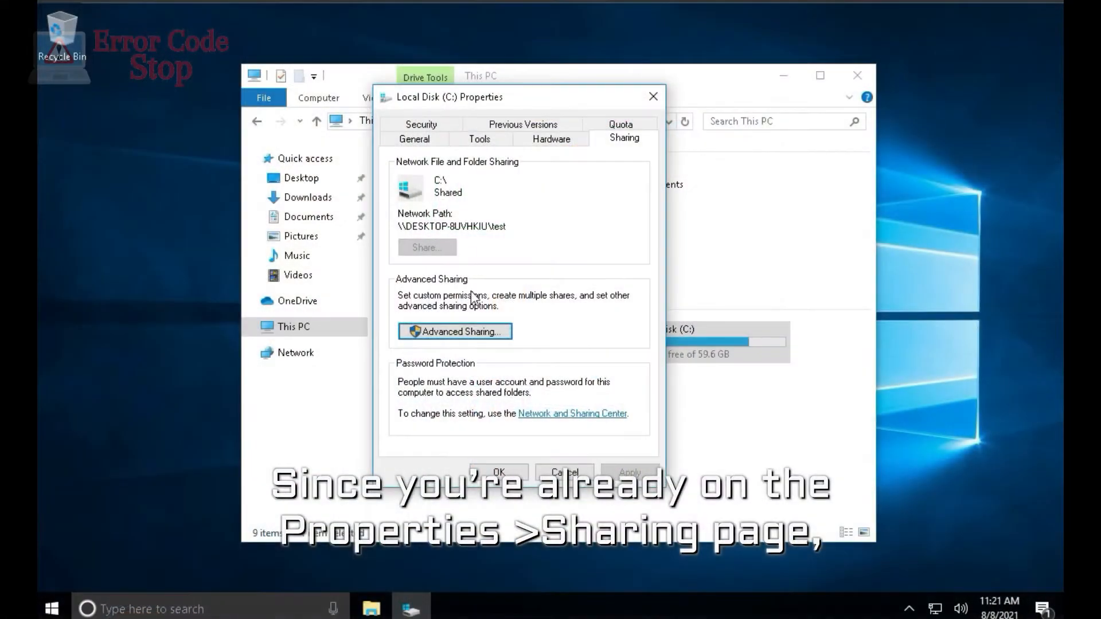
click(448, 333)
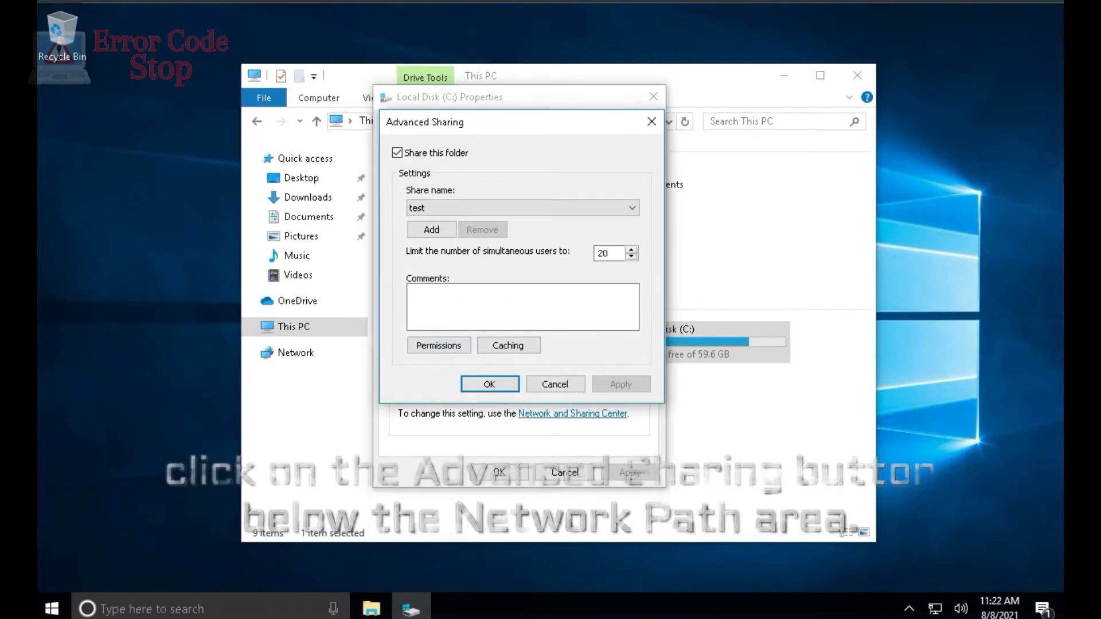
click(436, 209)
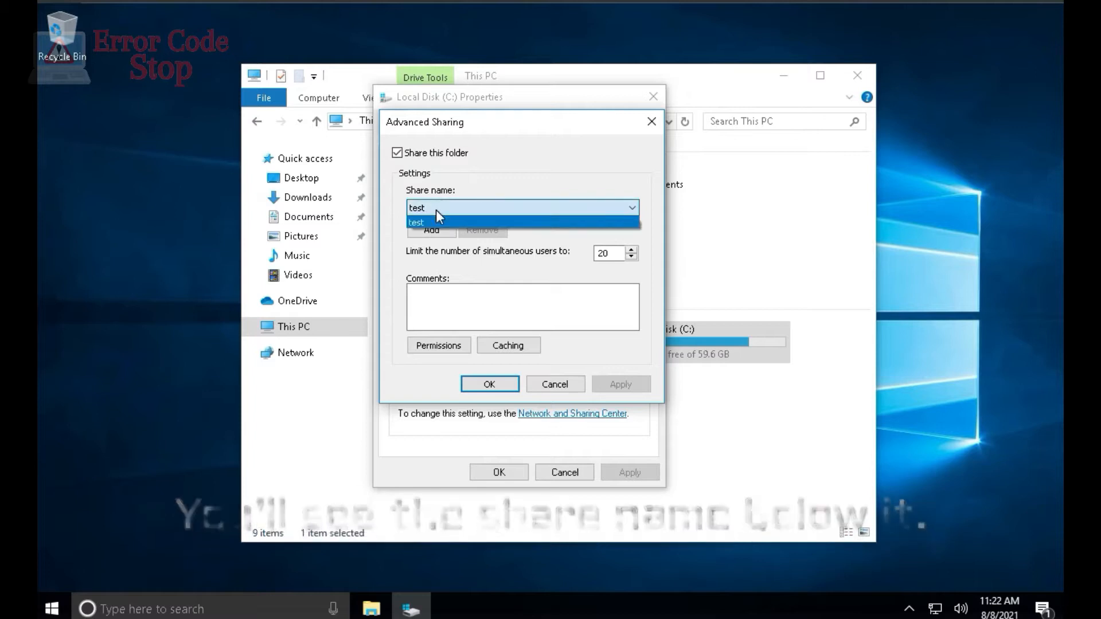
click(451, 221)
click(434, 229)
text(test2)
click(660, 201)
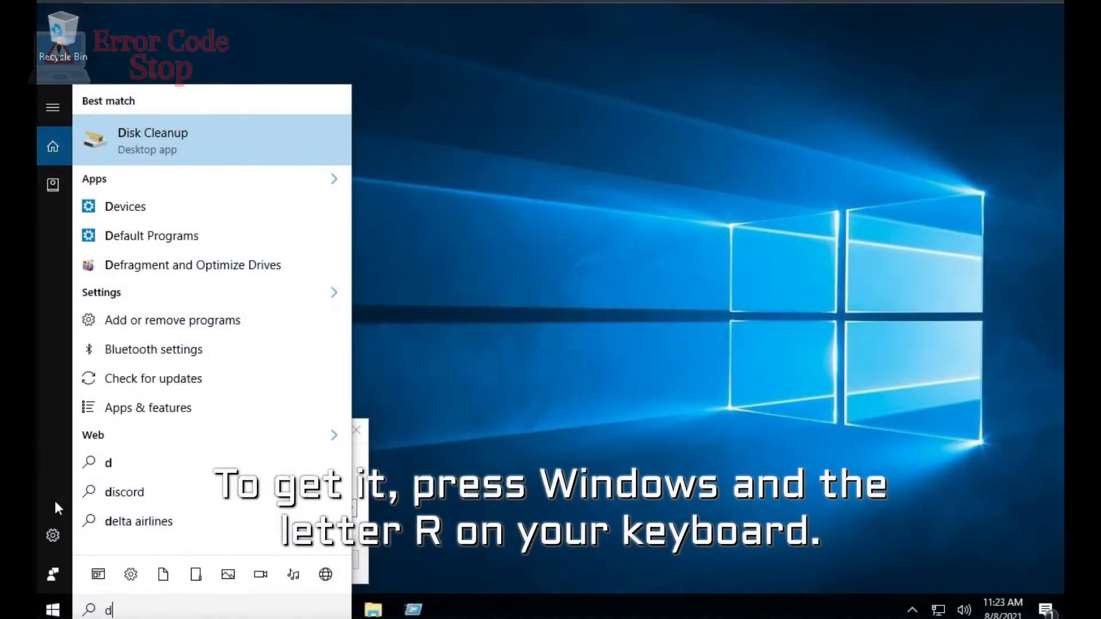
Step: Find Command Prompt by searching for cmd and run ipconfig in it
click(161, 614)
text(cm)
key(BackSpace)
key(BackSpace)
text(cmd)
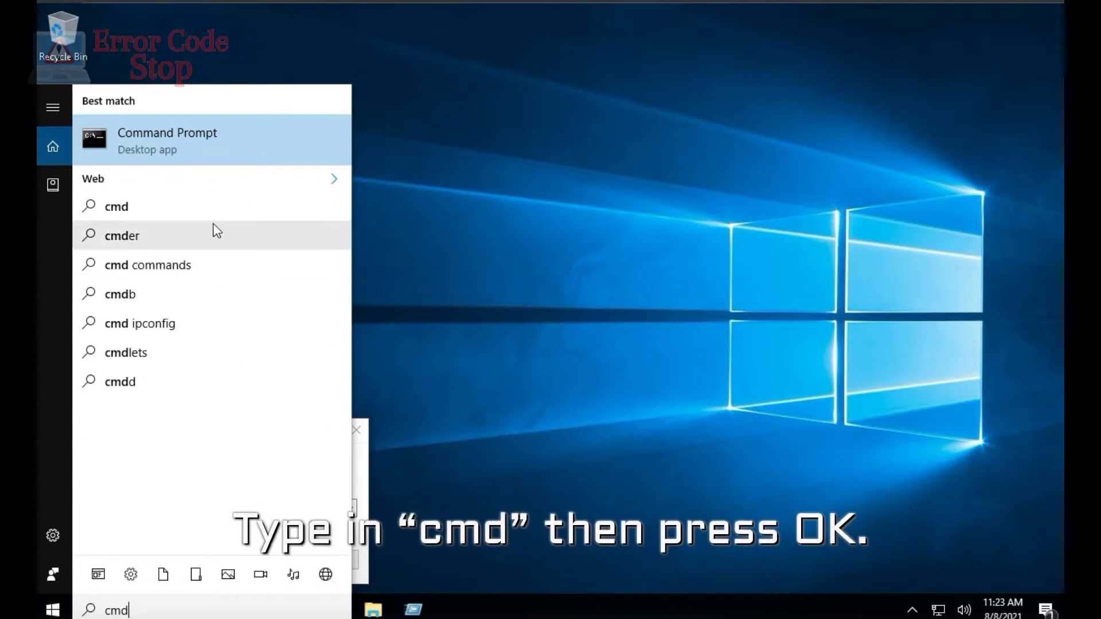
click(187, 149)
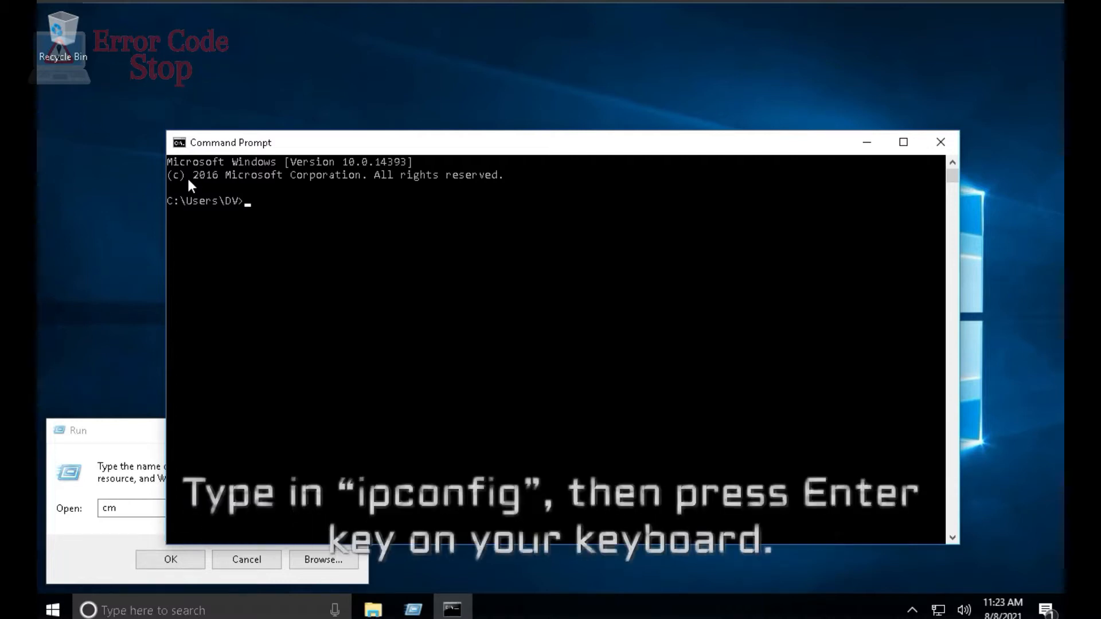
text(ipconfig)
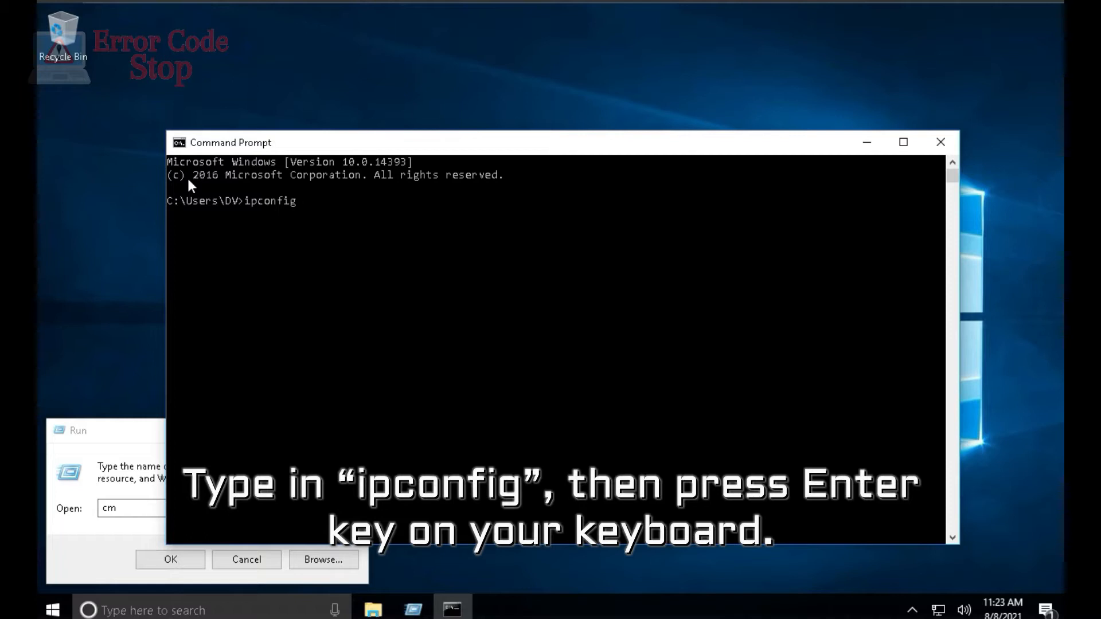
key(Return)
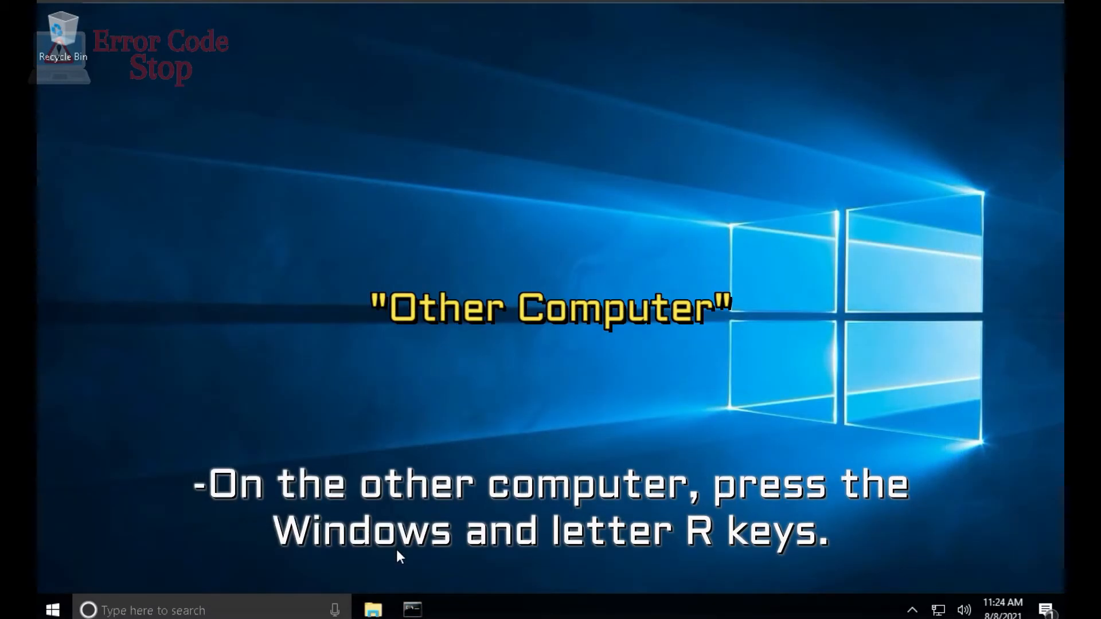
Step: On the other computer, enter the network path \\192.168.1.11 followed by the shared drive's name in the Run dialog
key(super+r)
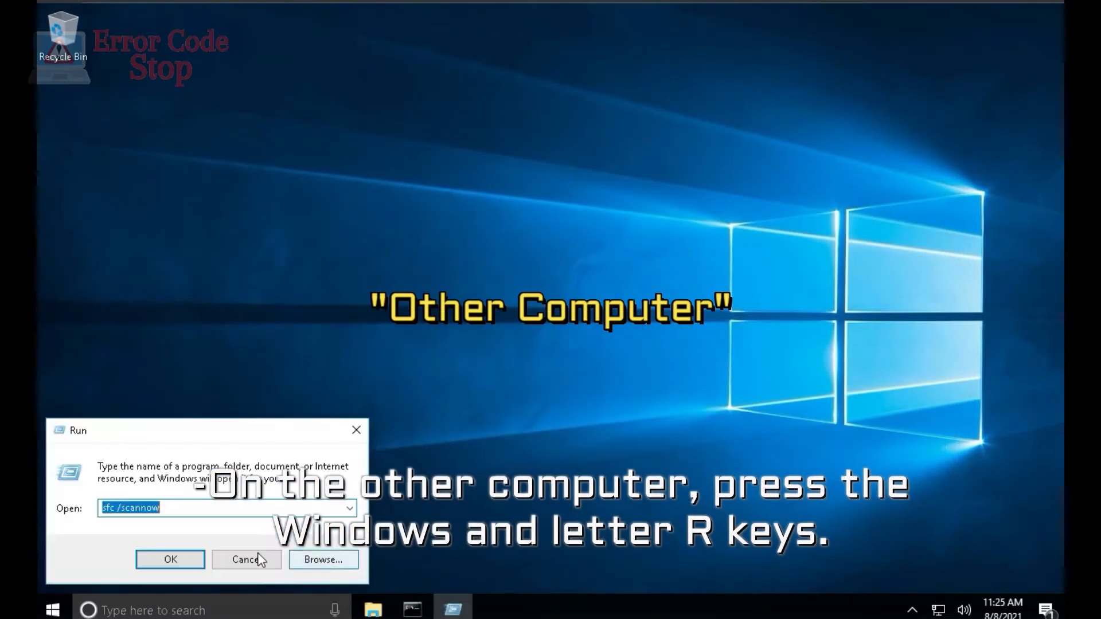
drag(190, 509, 46, 500)
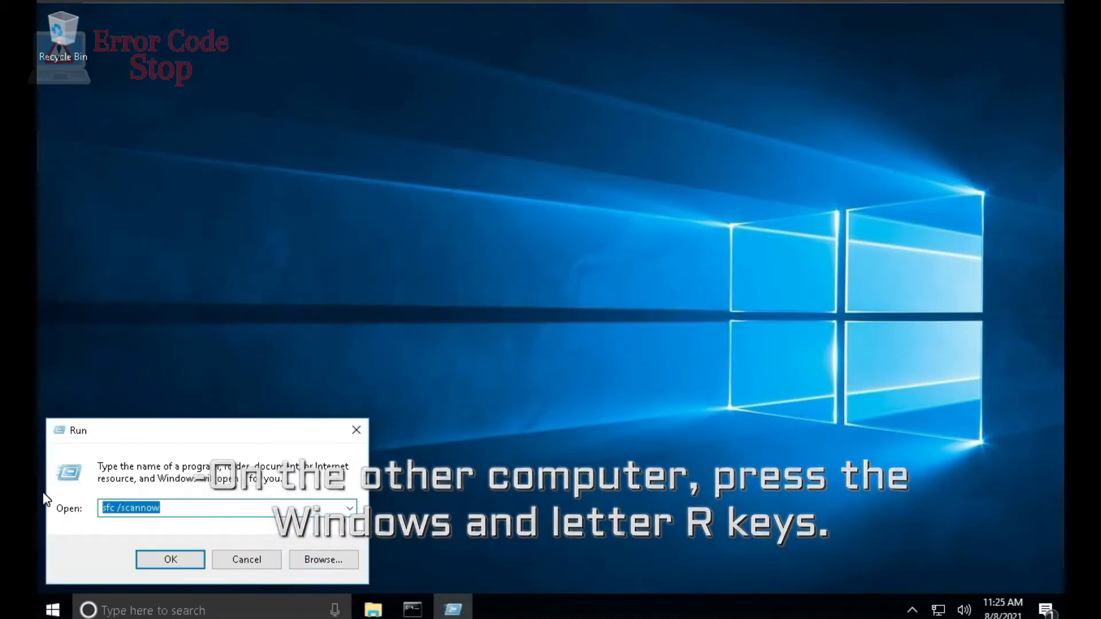
text(\\)
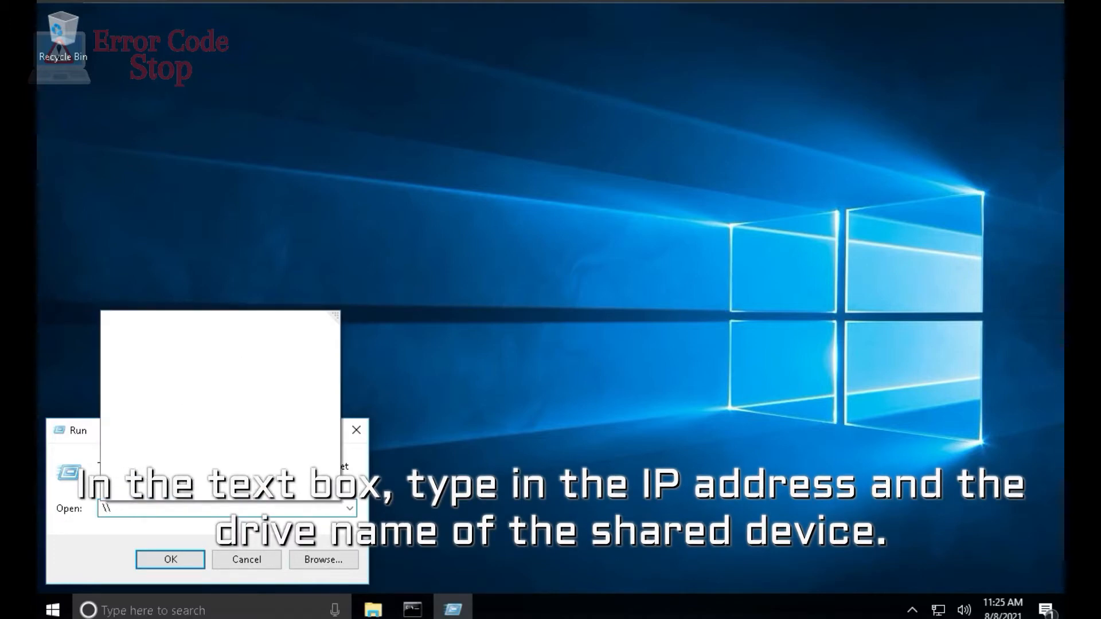
text(192.168.1.11)
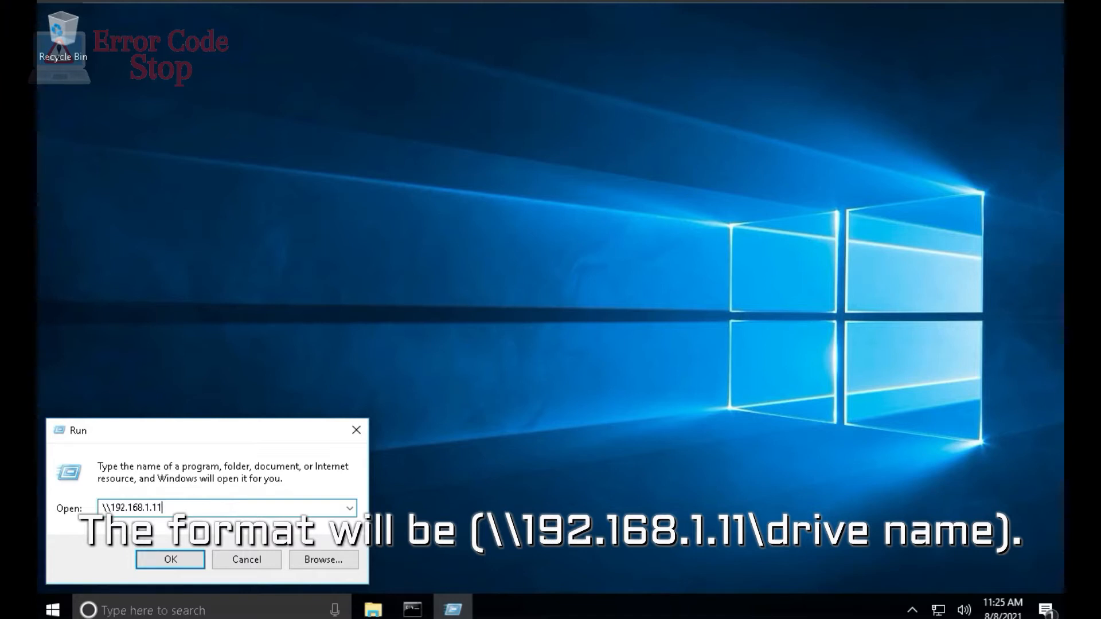
text(\drivenam)
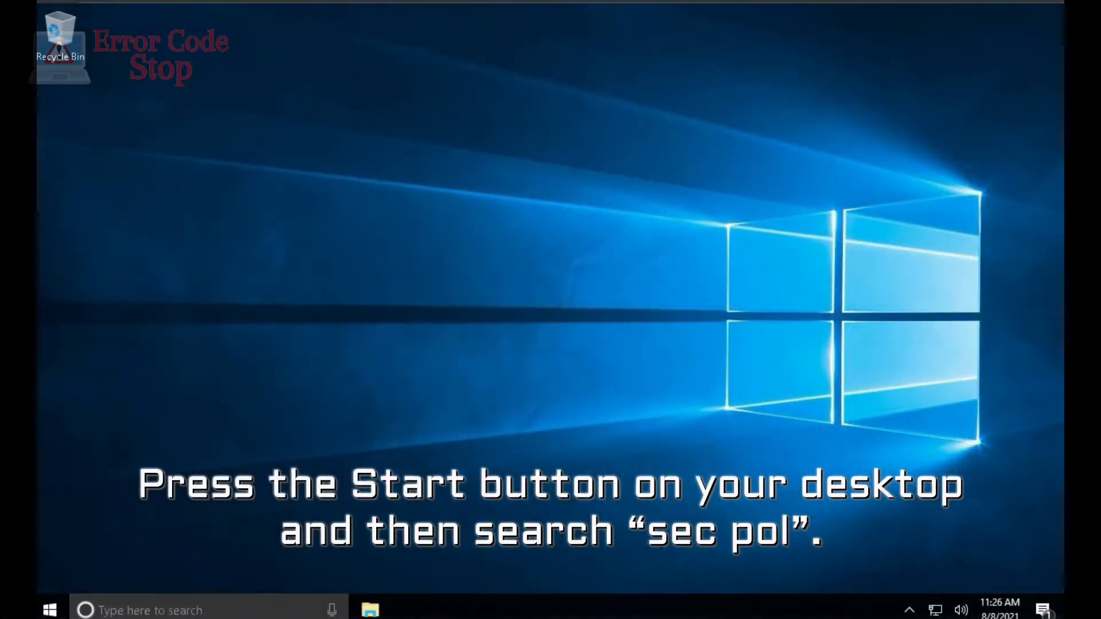
Step: Open Local Security Policy by searching for secpol and show the Security Options under Local Policies
key(super)
text(se)
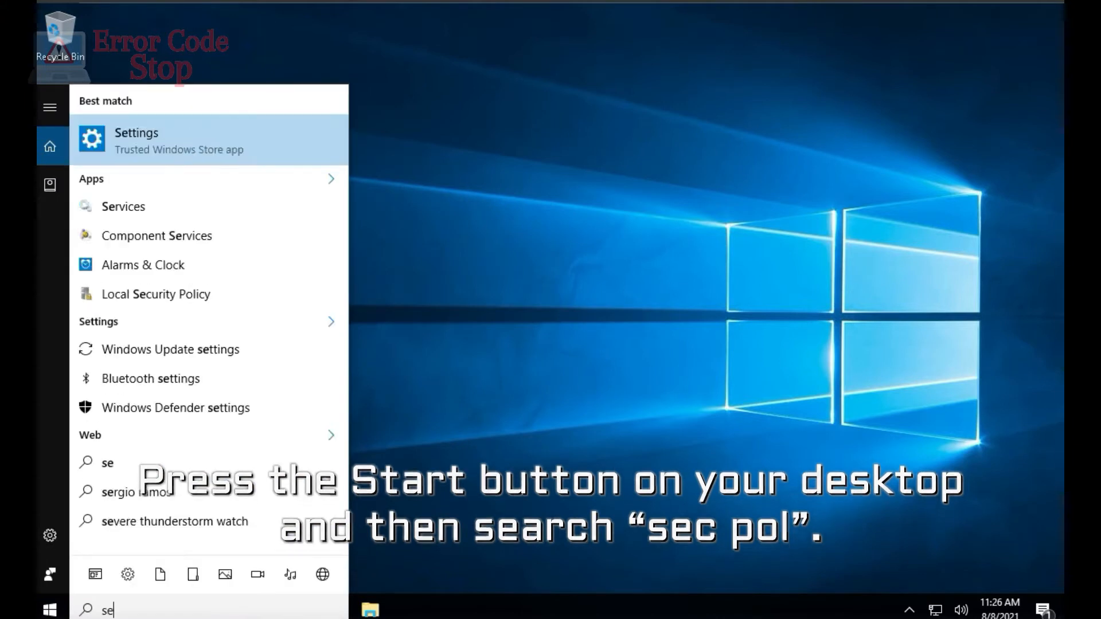
text(cpol)
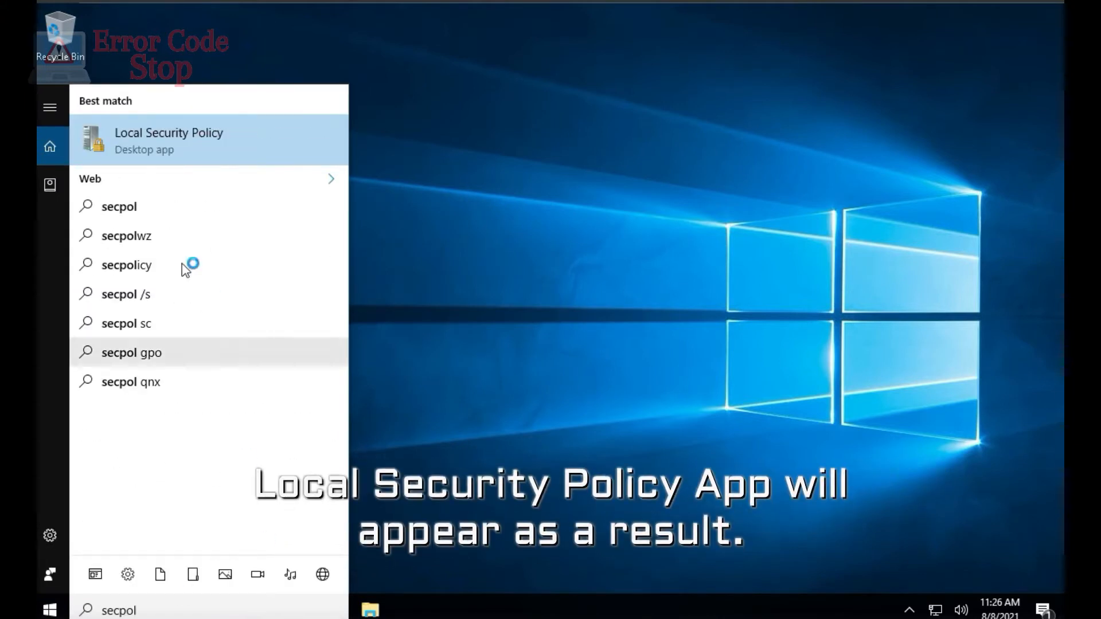
click(155, 141)
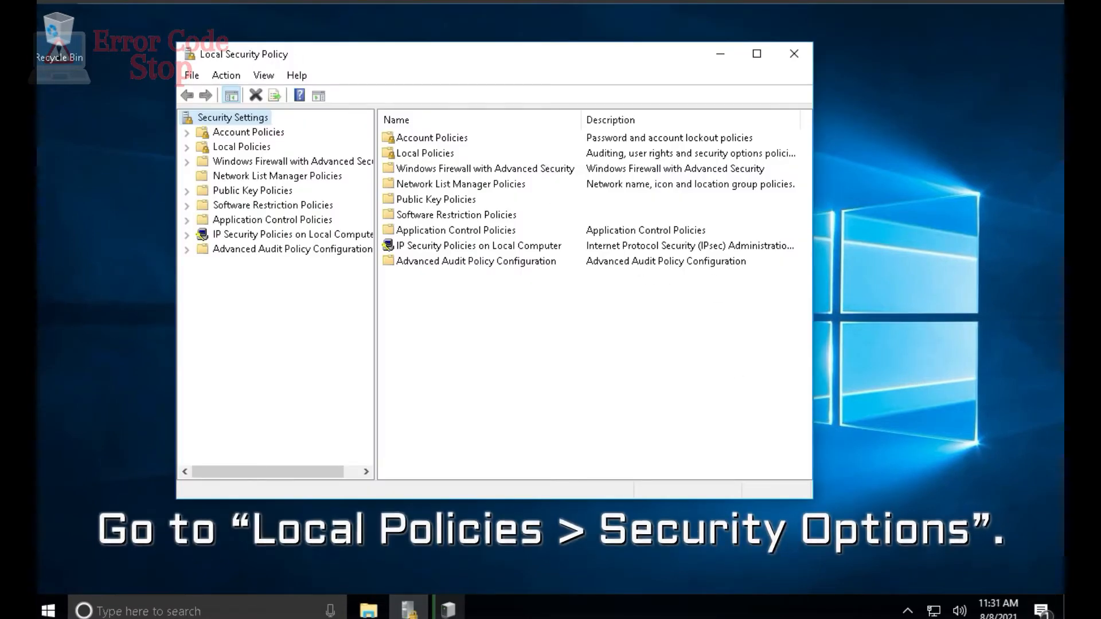
click(241, 147)
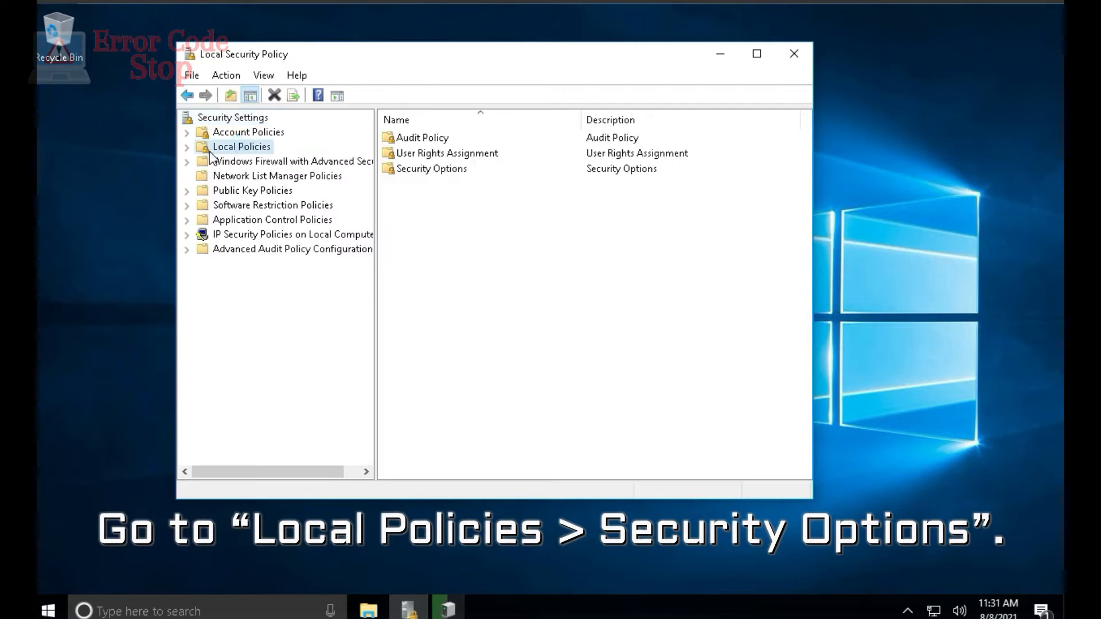
double_click(431, 170)
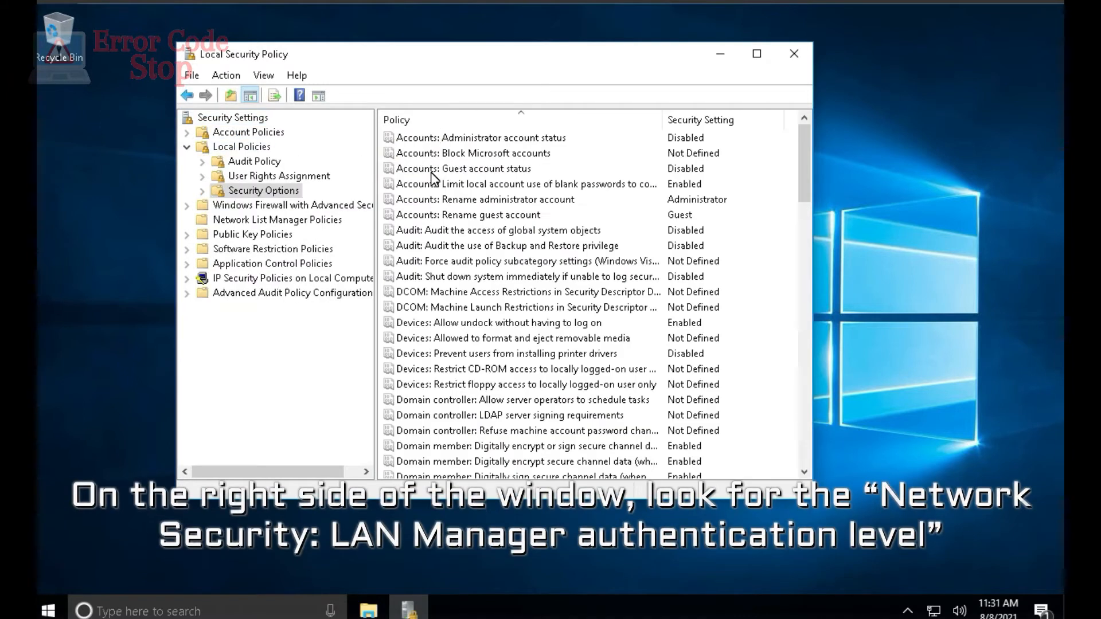
Step: Set the policy "Network security: LAN Manager authentication level" to "Send LM & NTLM - use NTLMv2 session security if negotiated"
drag(802, 147, 814, 307)
click(591, 431)
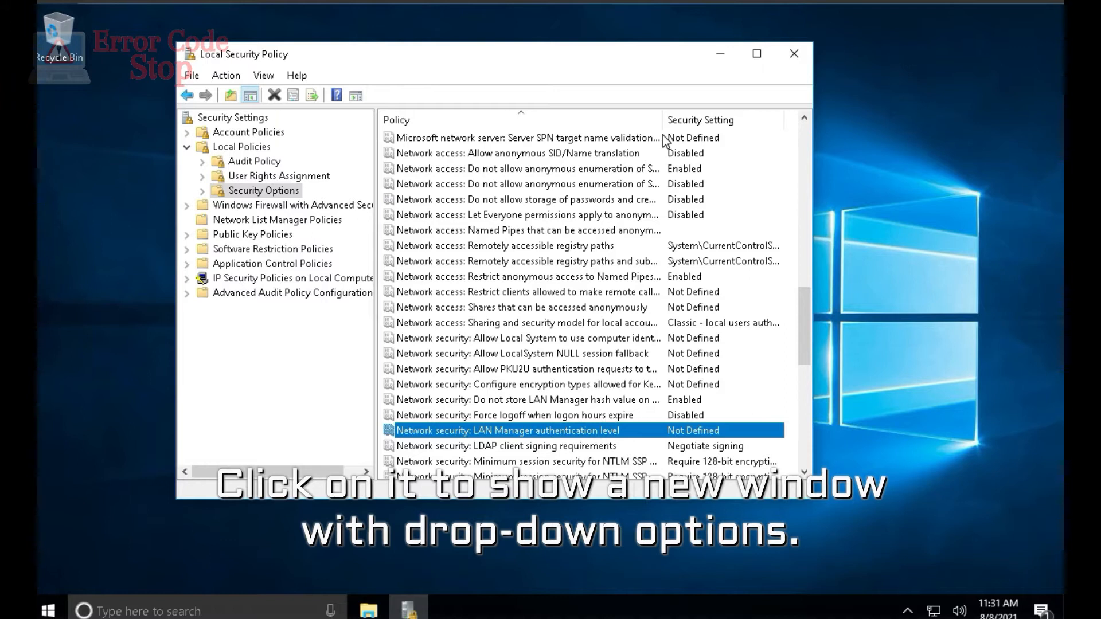
double_click(528, 432)
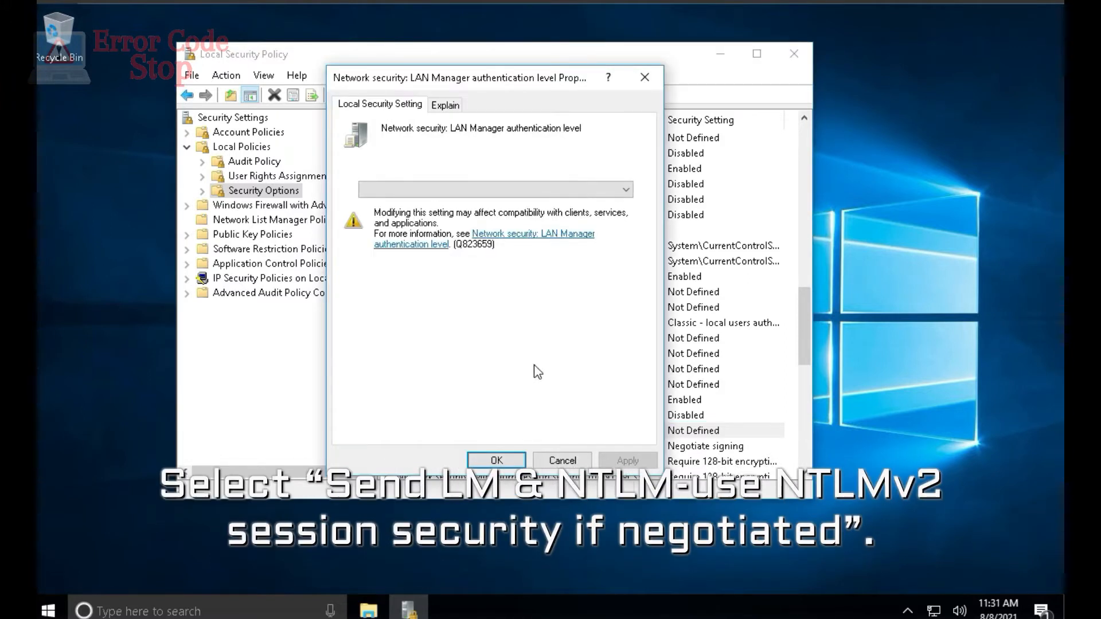
click(607, 190)
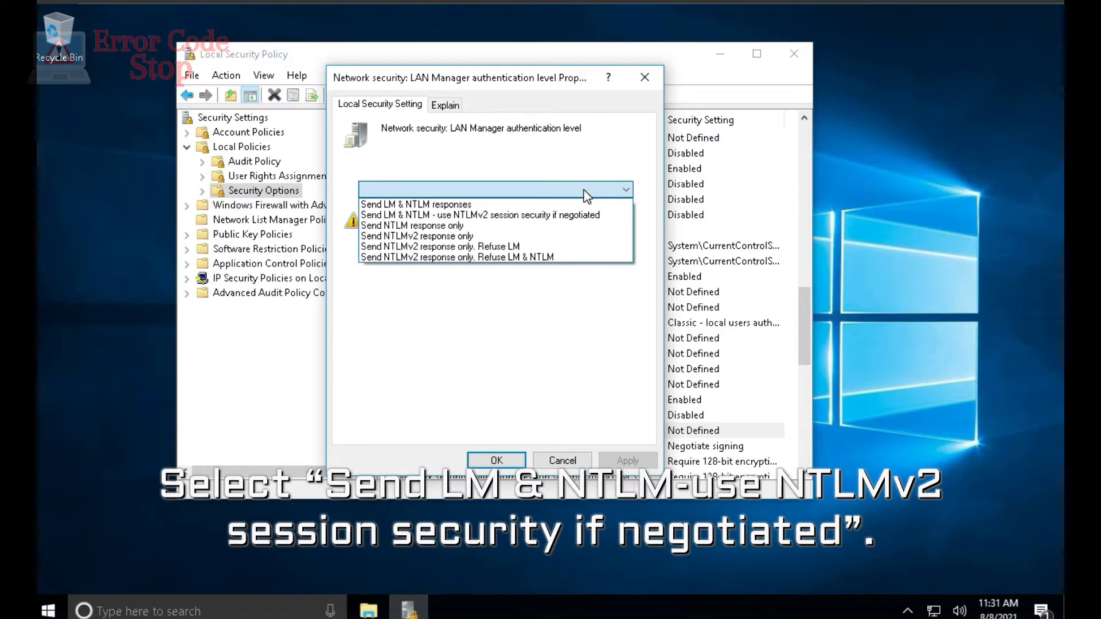
click(524, 215)
click(630, 462)
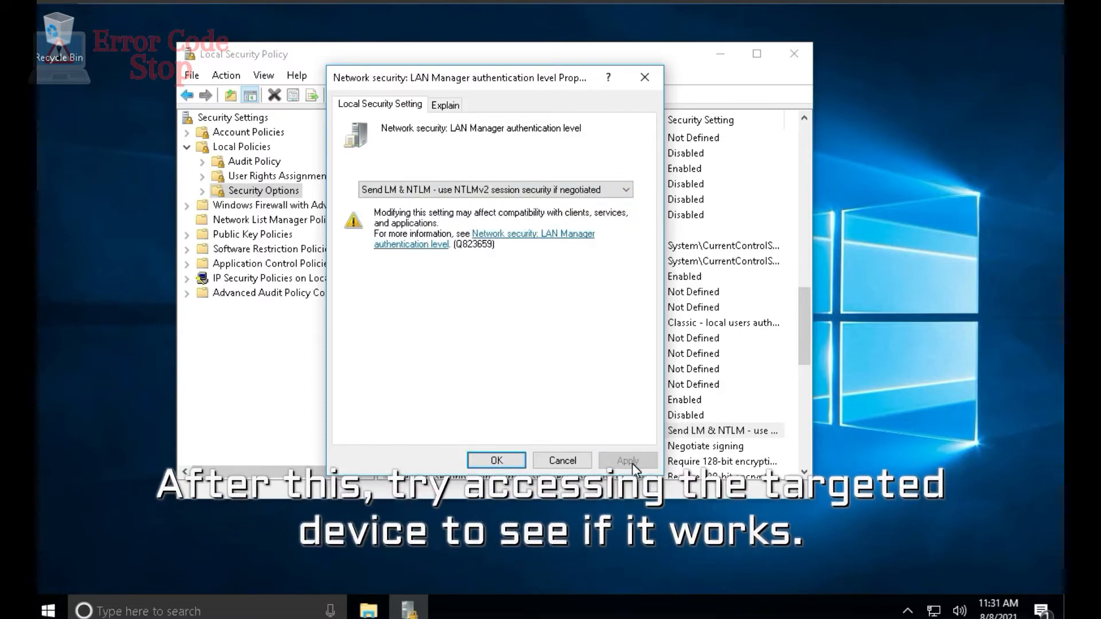
click(509, 462)
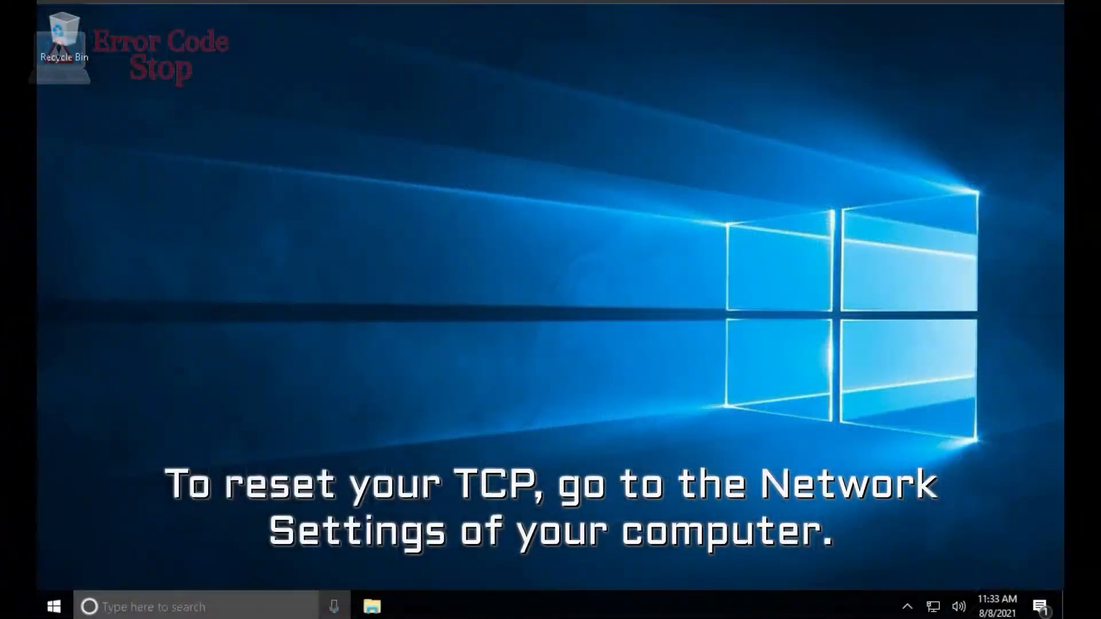
Step: Open the Network status settings by searching for network status and show the adapter options
click(159, 612)
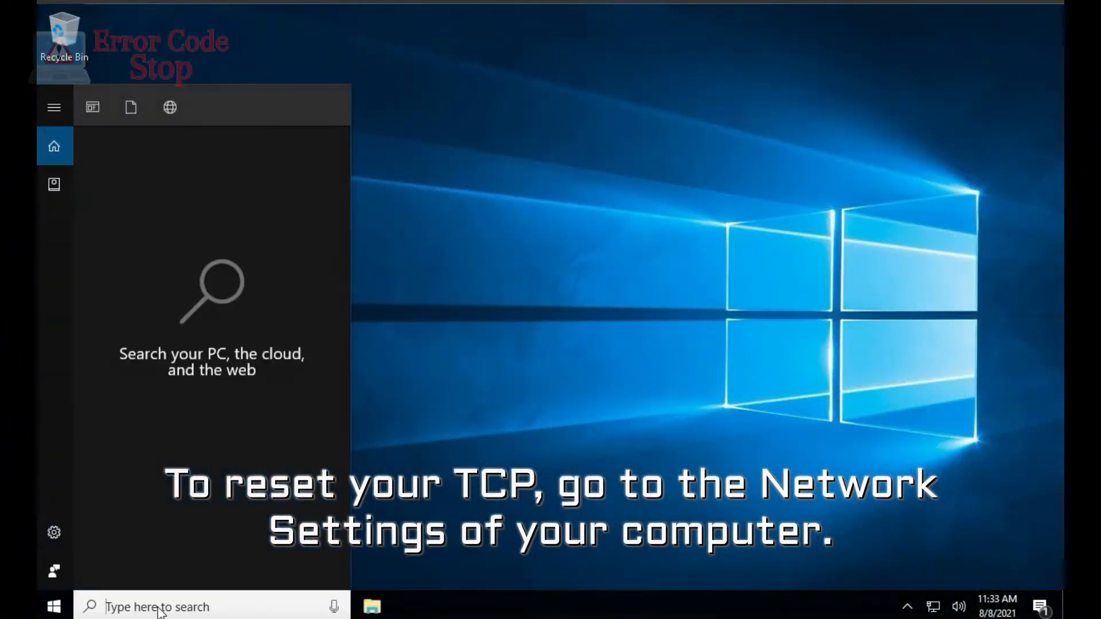
text(network status)
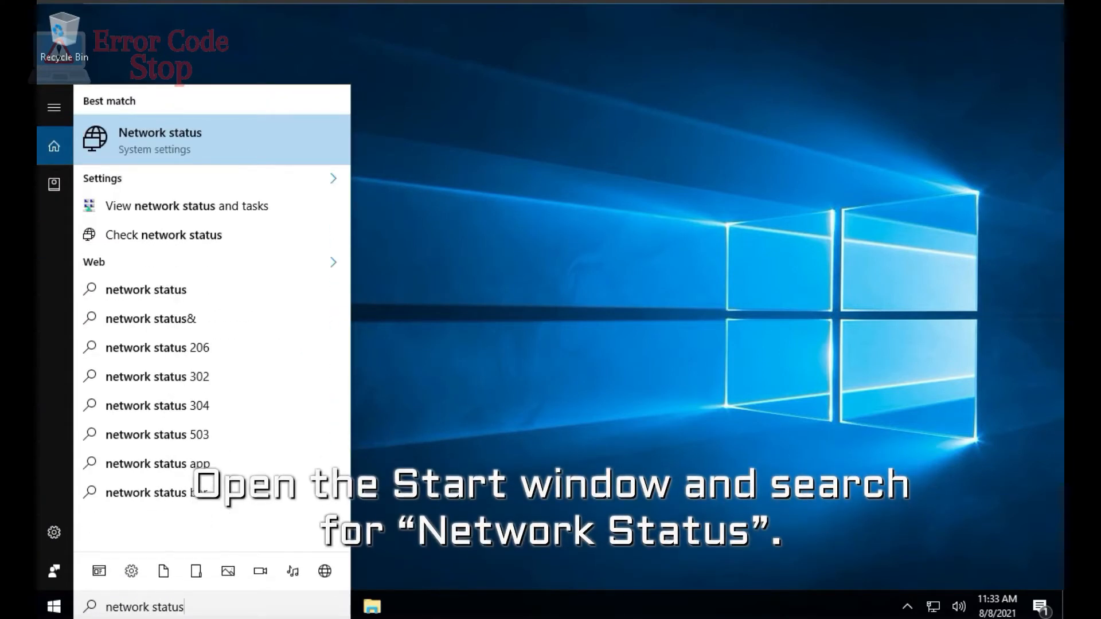
click(186, 150)
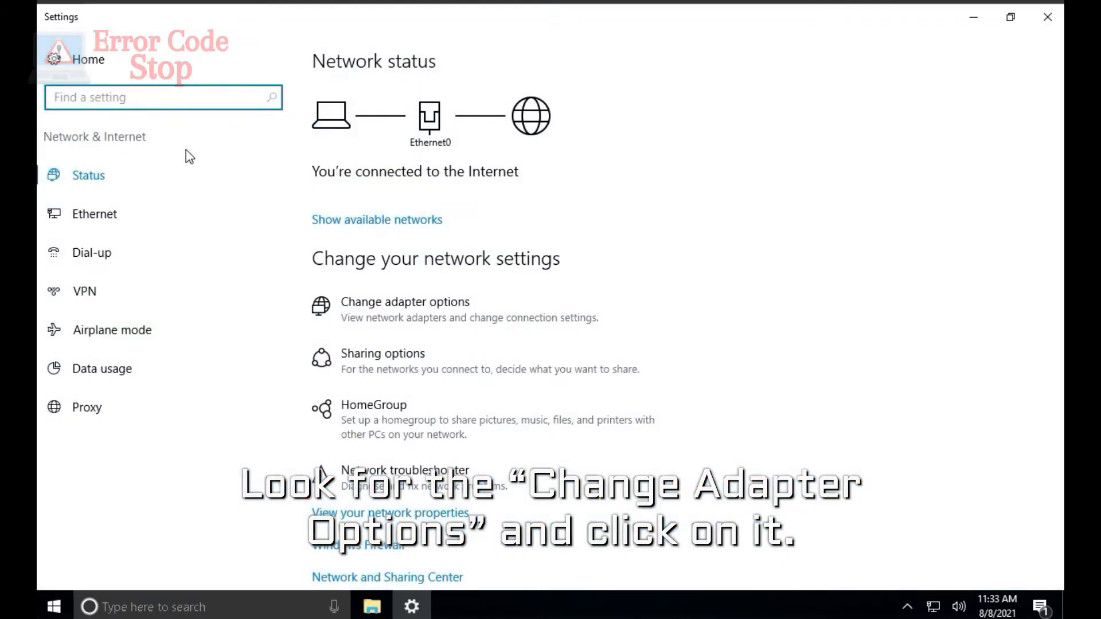
click(365, 309)
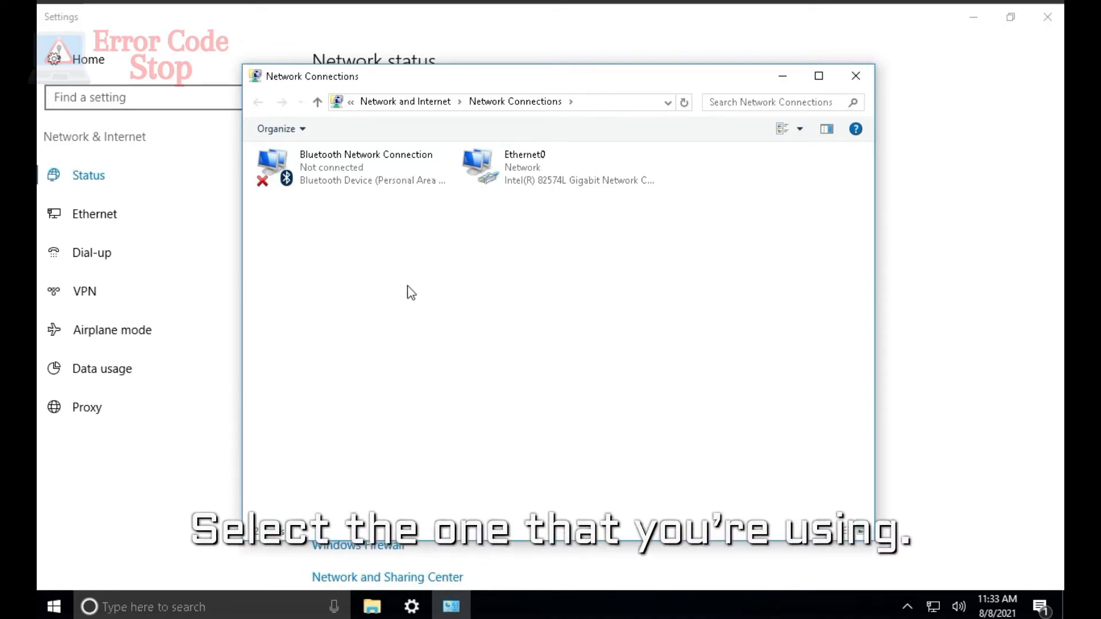
Step: Install the Reliable Multicast Protocol in the properties of the Ethernet0 adapter, and close the Network Connections and Settings windows
click(516, 182)
right_click(514, 176)
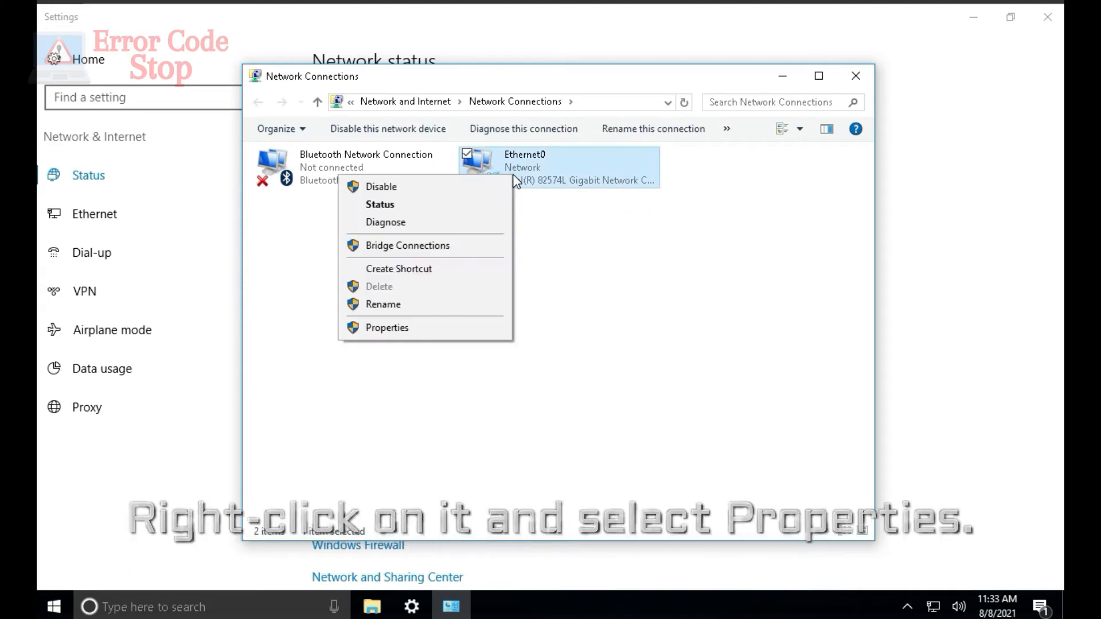
click(440, 329)
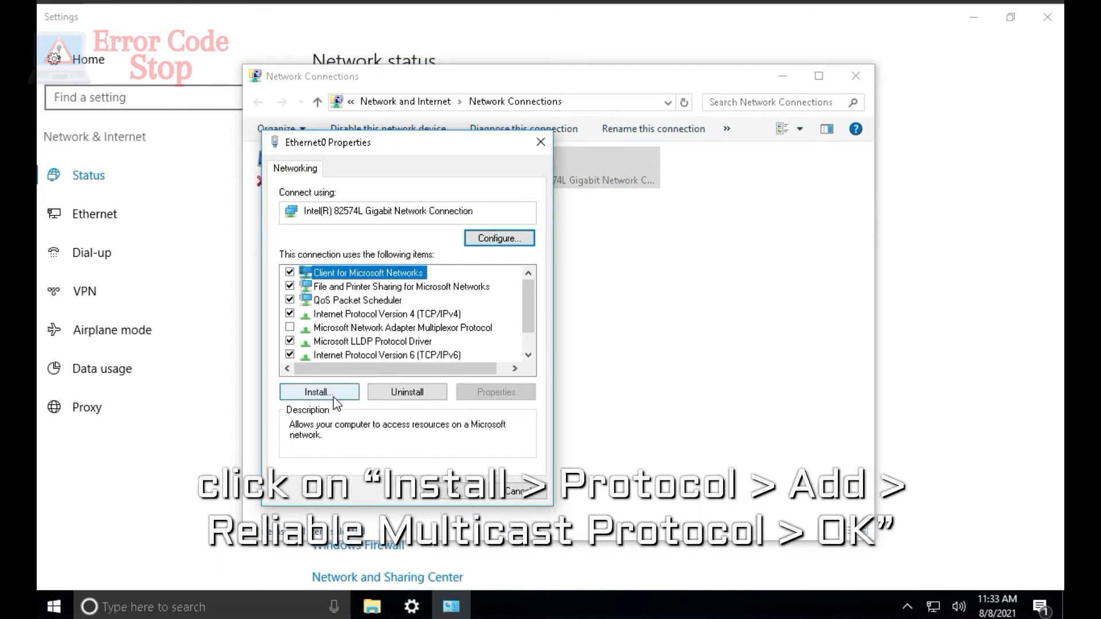
click(318, 393)
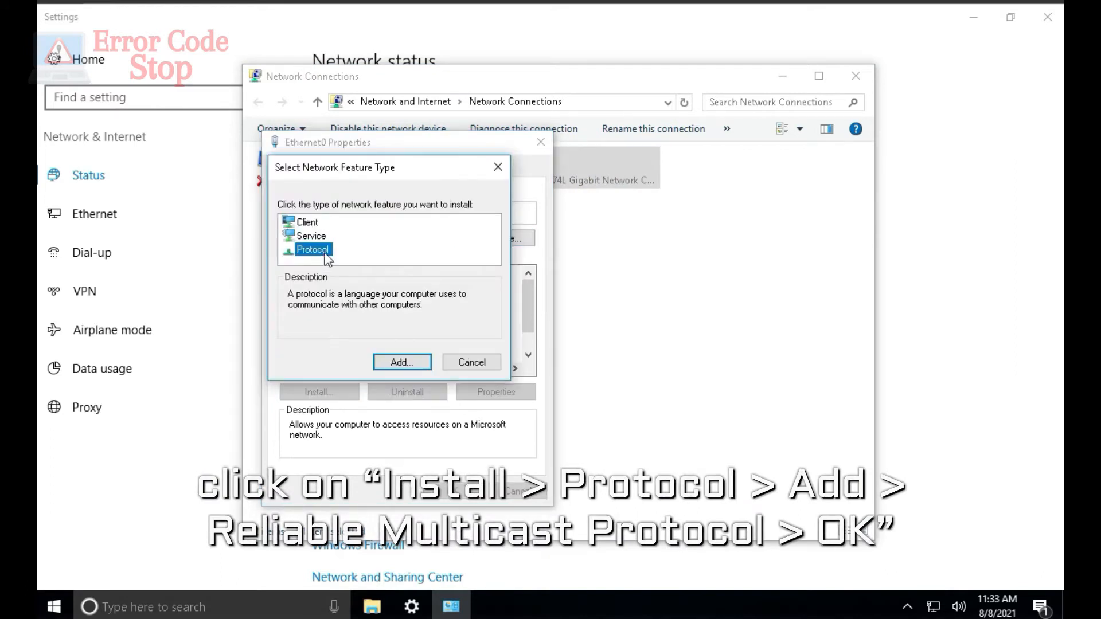
click(394, 363)
click(389, 327)
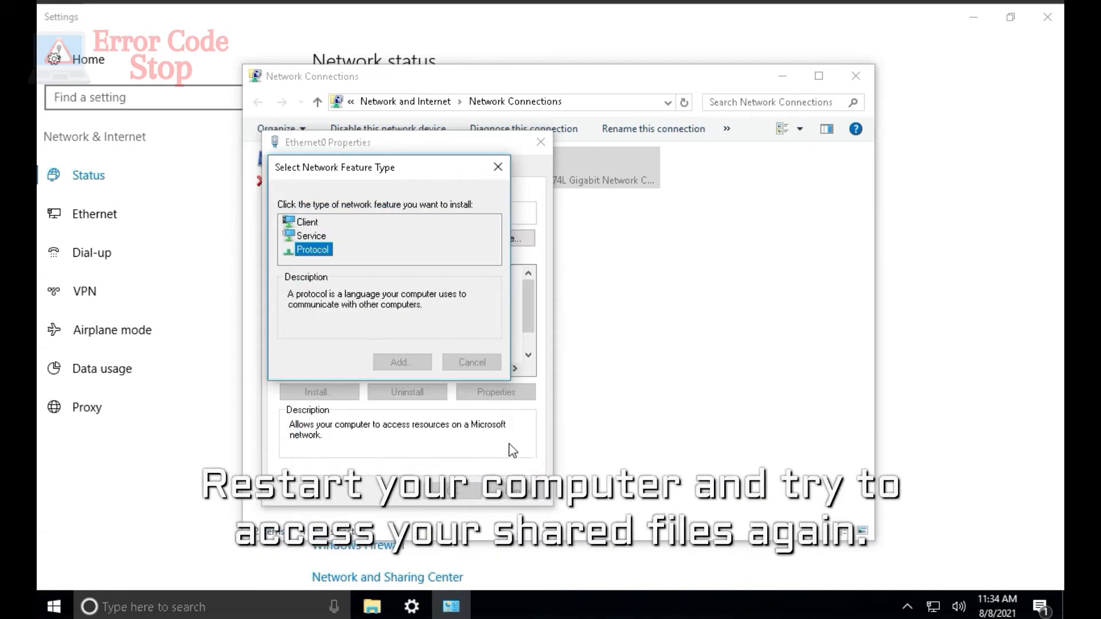
click(470, 491)
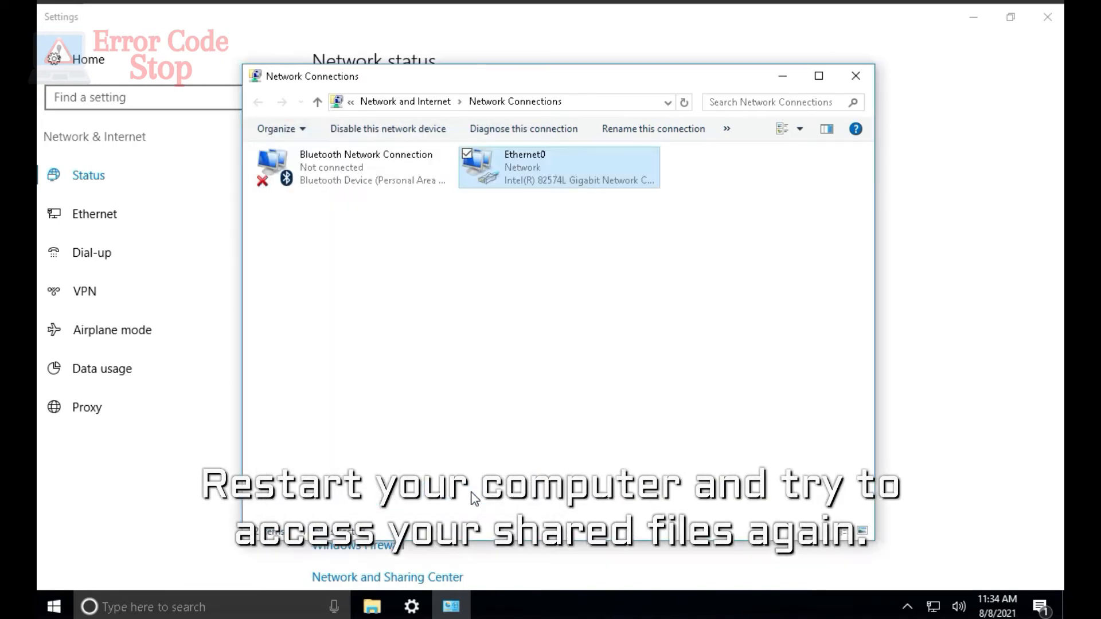
click(856, 76)
click(1048, 18)
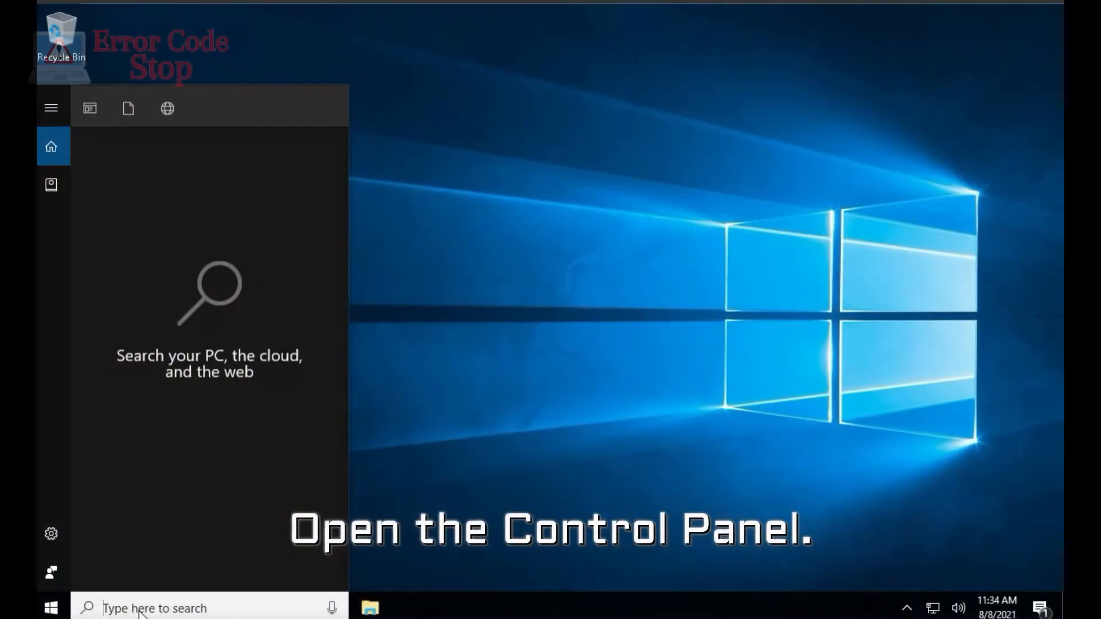
Step: Open Control Panel by searching for control panel and show Windows Firewall under System and Security
text(control panel)
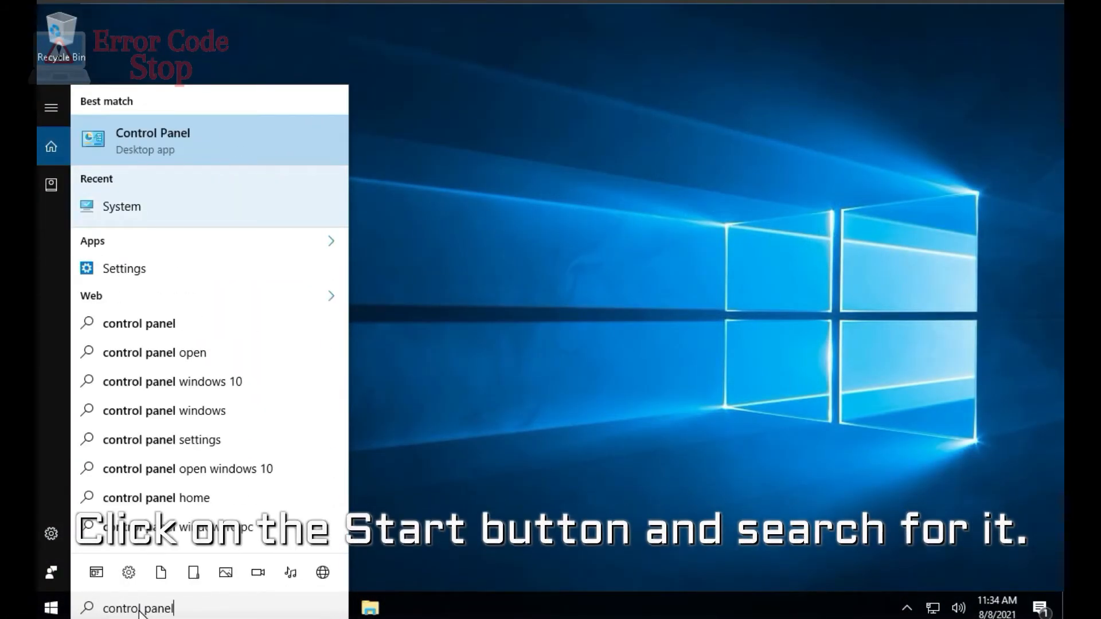
click(137, 148)
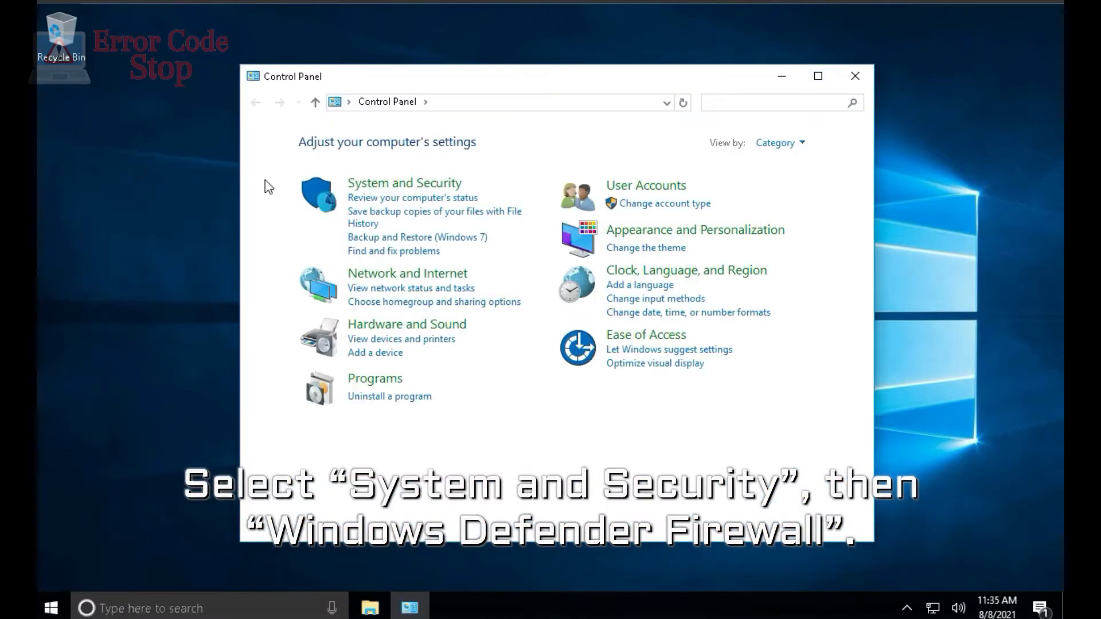
click(376, 187)
click(524, 194)
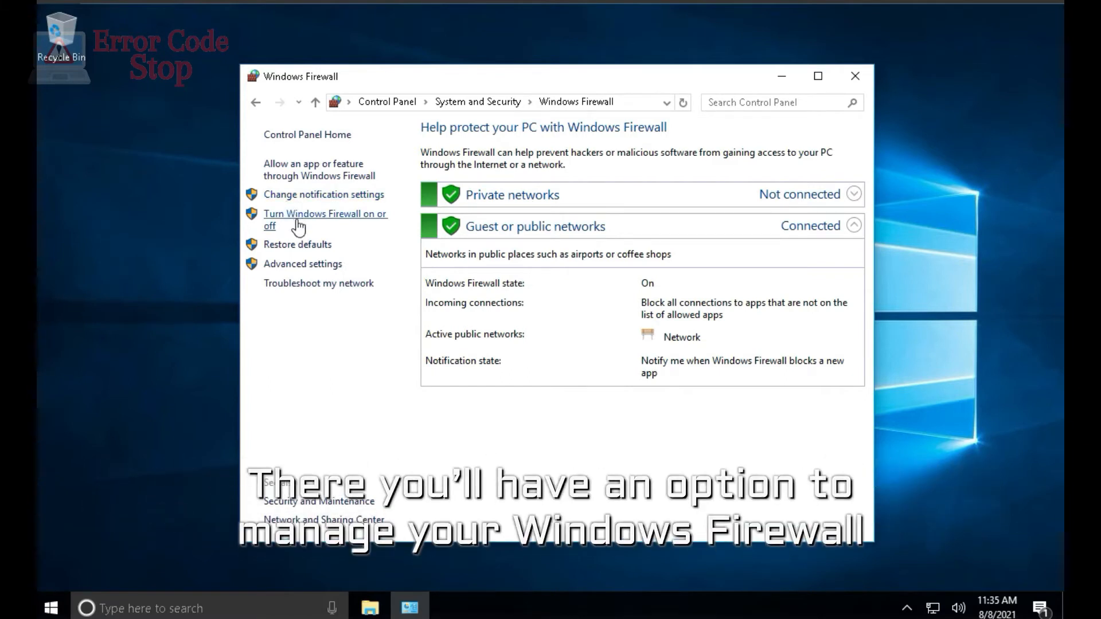
Step: Set Windows Firewall to "Turn off Windows Firewall (not recommended)" for both the private and the public network
click(314, 218)
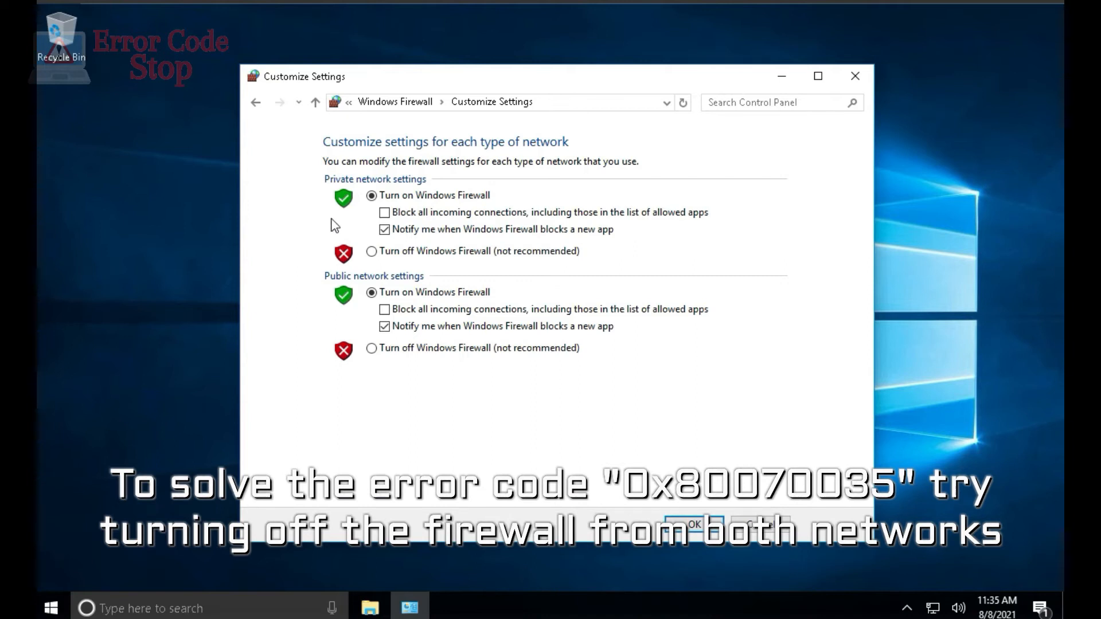
click(372, 252)
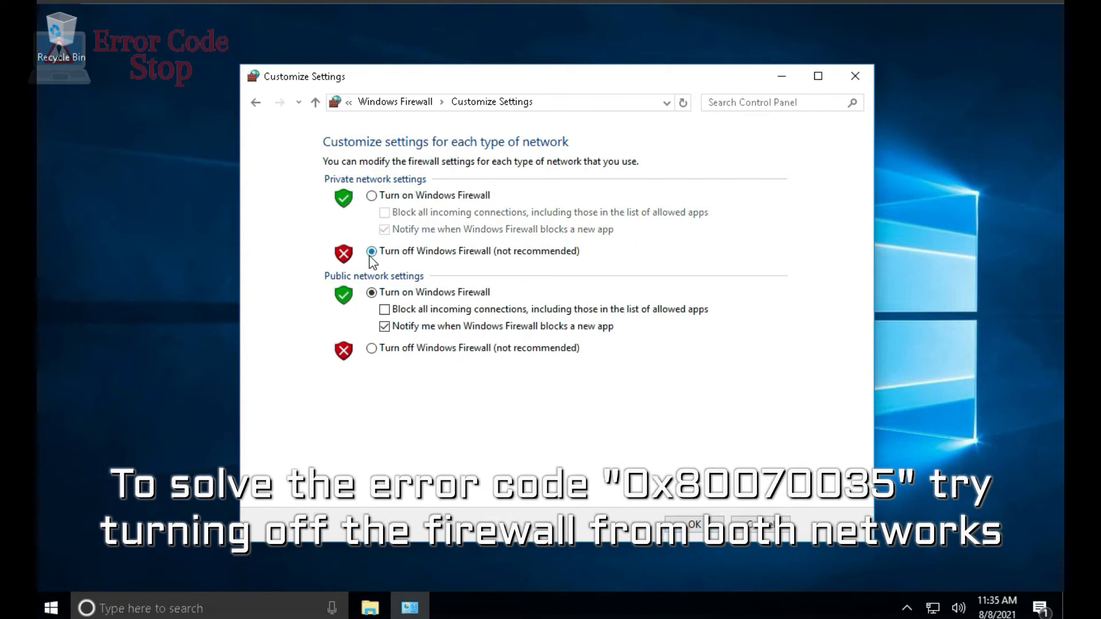
click(372, 349)
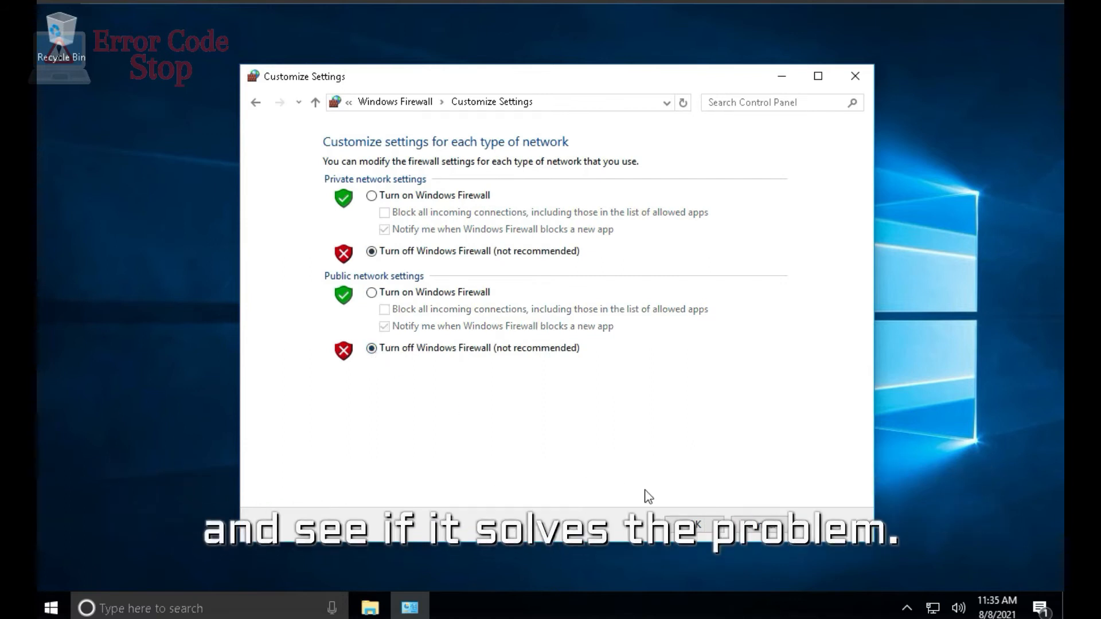